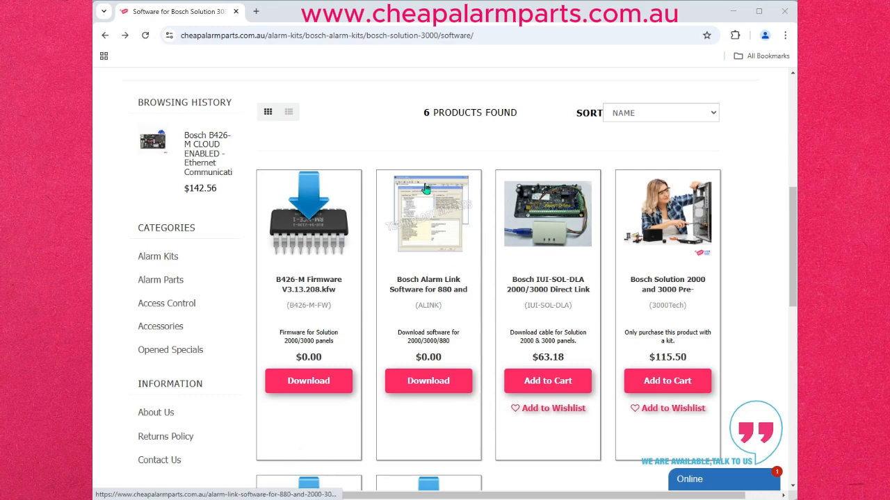
pyautogui.scroll(4, 403, 89)
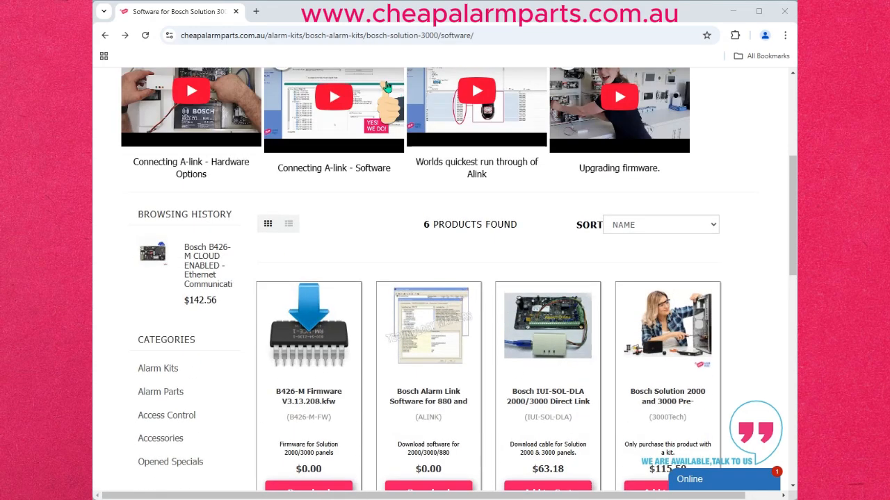
pyautogui.scroll(2, 352, 190)
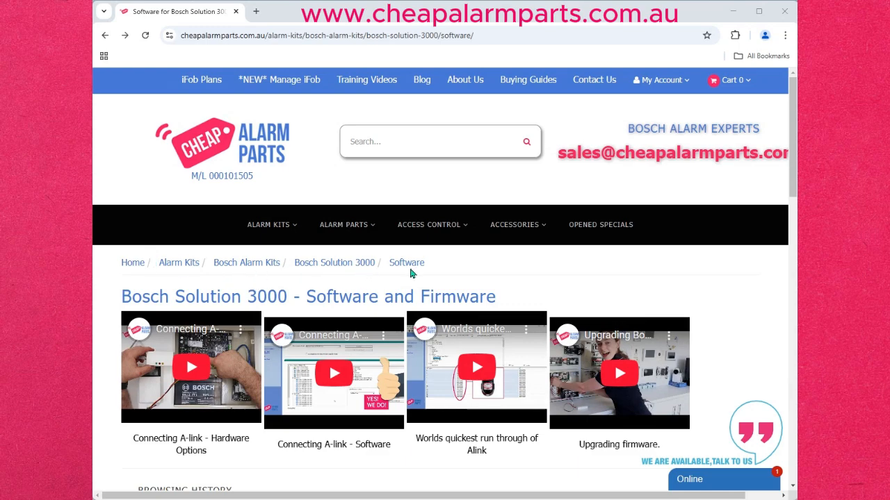
pyautogui.scroll(-5, 442, 268)
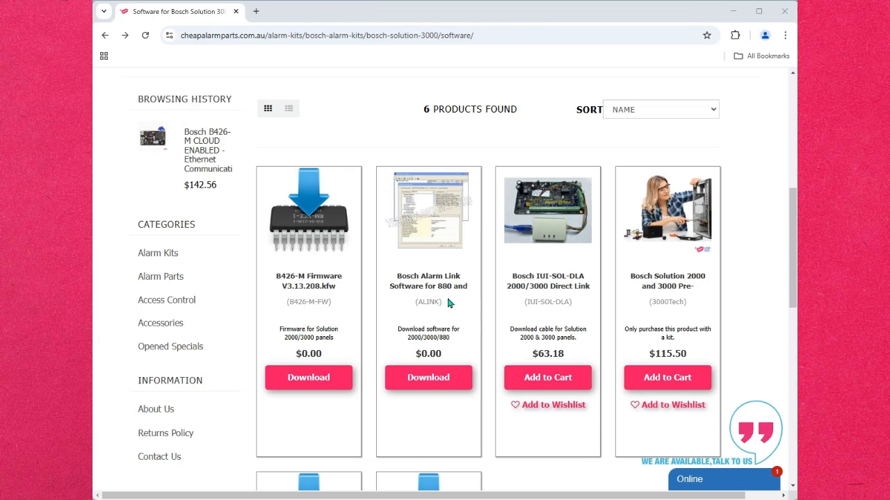
pyautogui.scroll(-3, 448, 303)
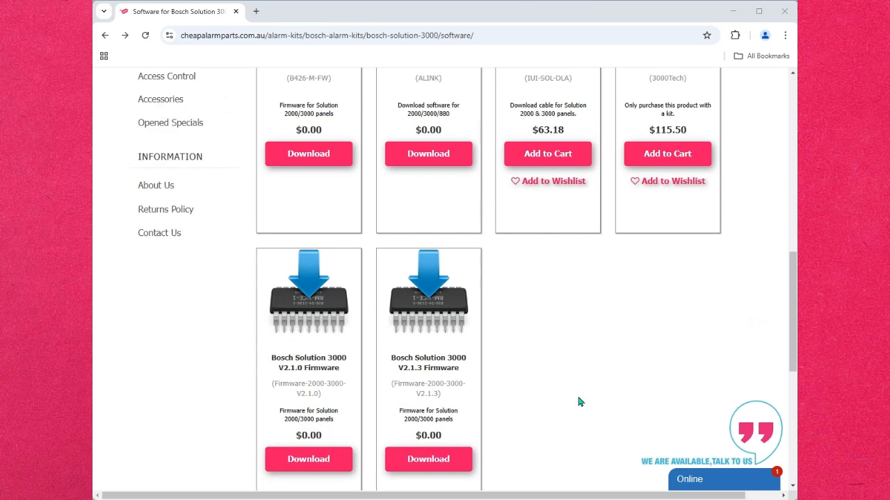
pyautogui.scroll(2, 528, 401)
pyautogui.scroll(1, 355, 334)
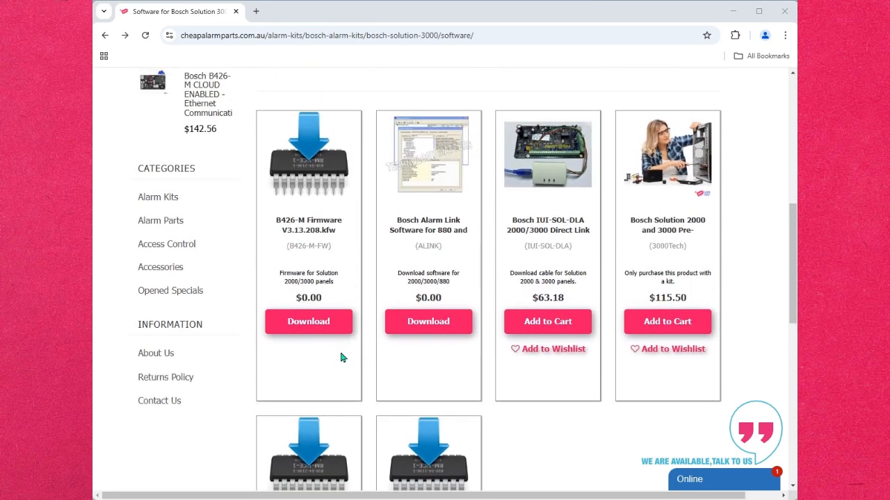
# Open the B426M_3.13.208.kfw firmware file from the OneDrive B426-M folder.
pyautogui.click(311, 325)
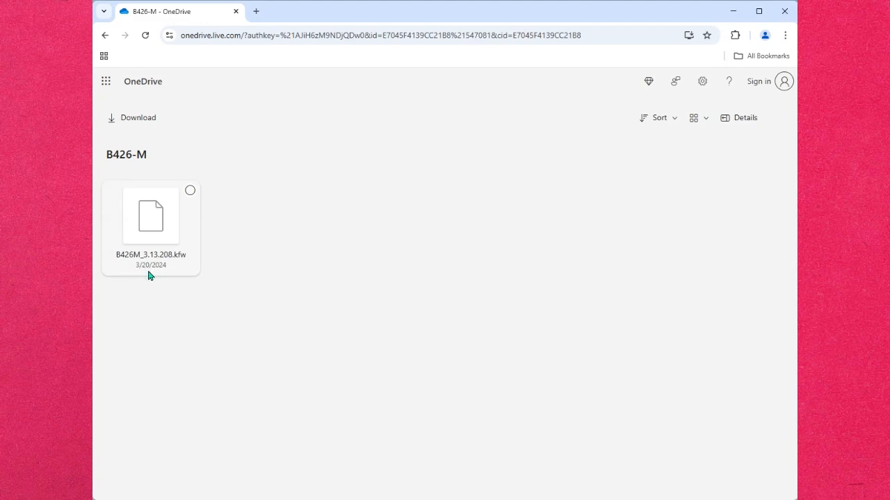
pyautogui.click(157, 226)
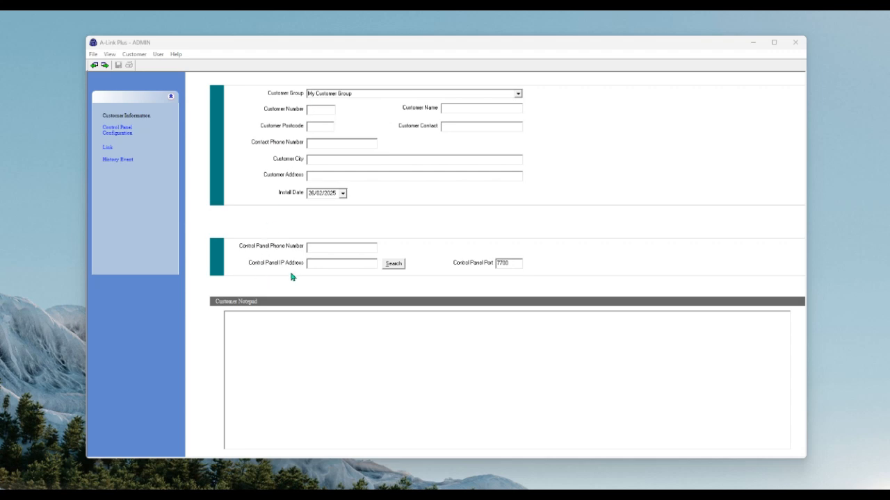
# Scan the network in A-Link Plus to find the B426 module at 192.168.0.66, then close the program.
pyautogui.click(394, 264)
pyautogui.moveTo(653, 279); pyautogui.dragTo(517, 165)
pyautogui.click(429, 325)
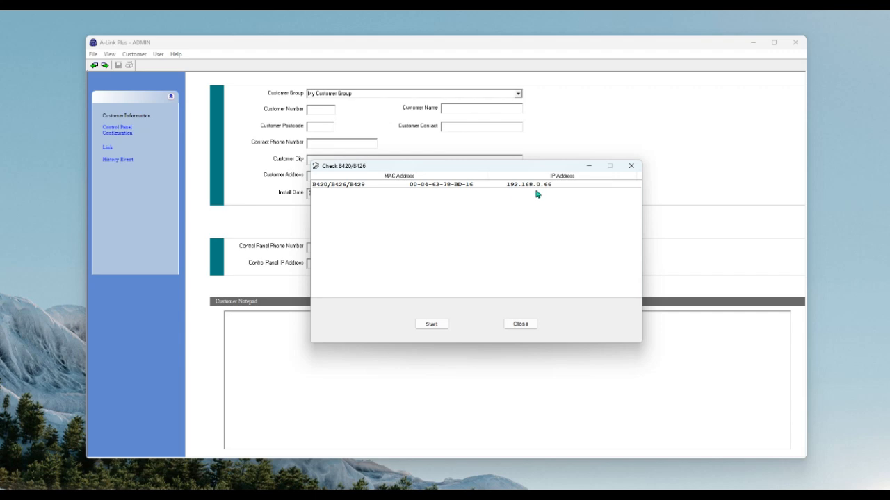
pyautogui.click(526, 326)
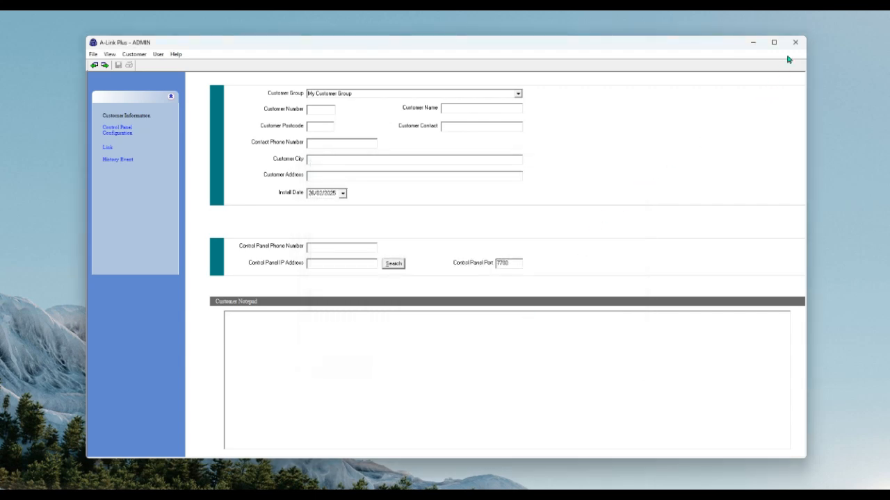
pyautogui.click(796, 44)
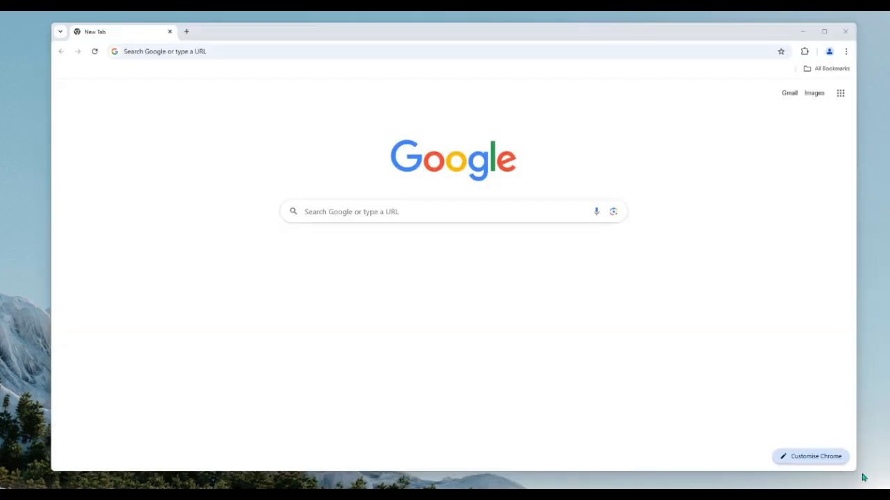
pyautogui.click(168, 51)
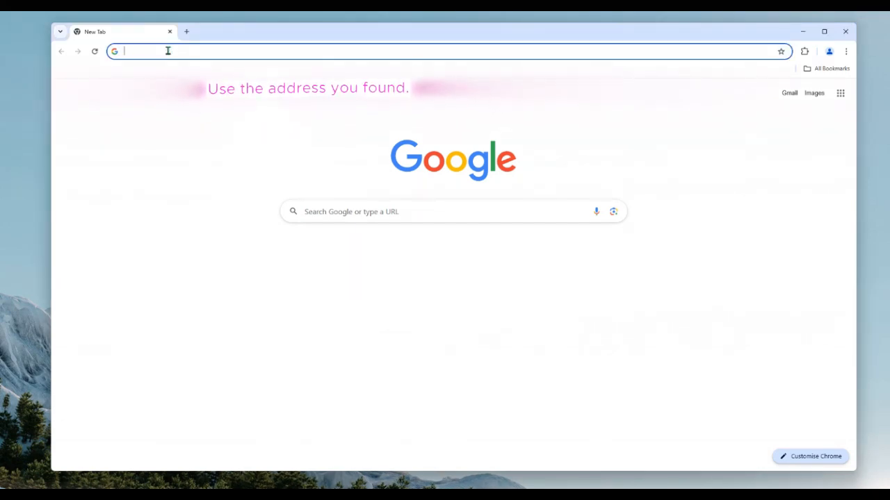
pyautogui.write('https://192.')
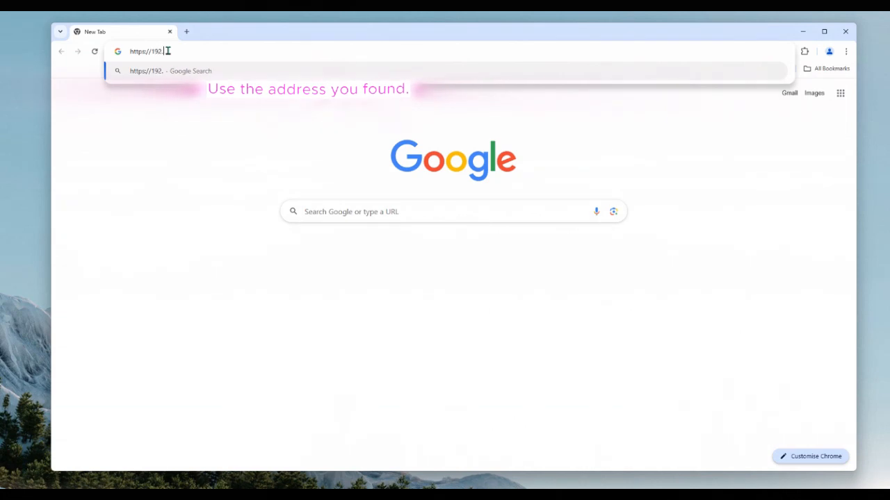
pyautogui.write('168.0.66')
pyautogui.press('Return')
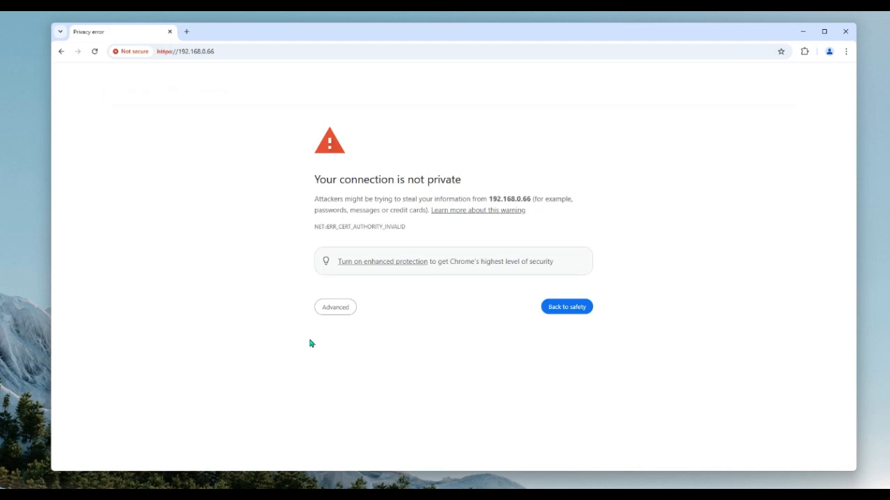
pyautogui.click(332, 310)
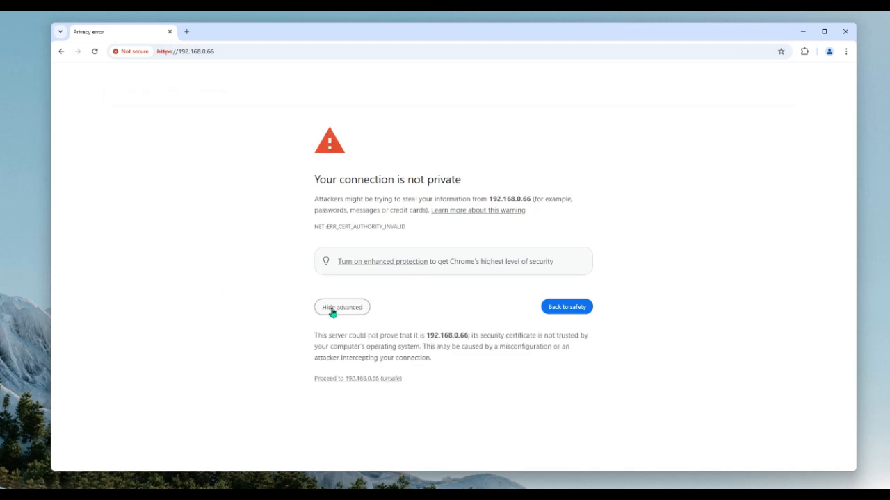
pyautogui.click(369, 382)
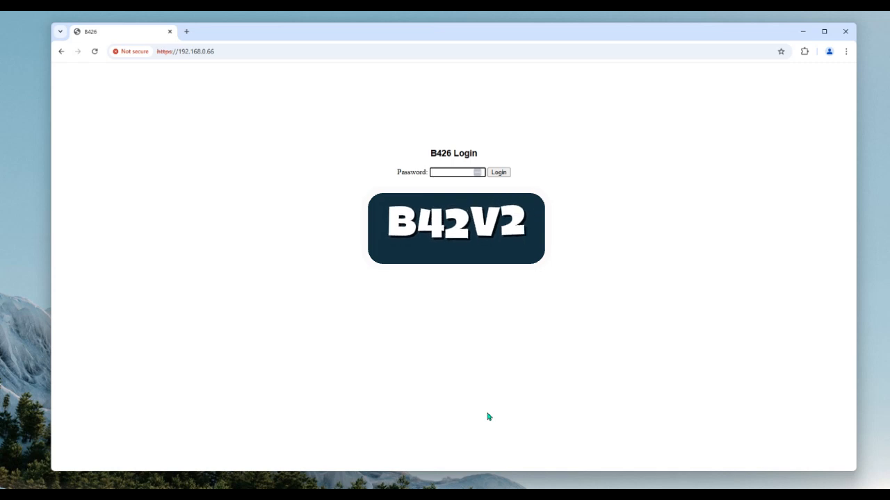
# Log in to the B426 web interface with the web access password.
pyautogui.write('B42')
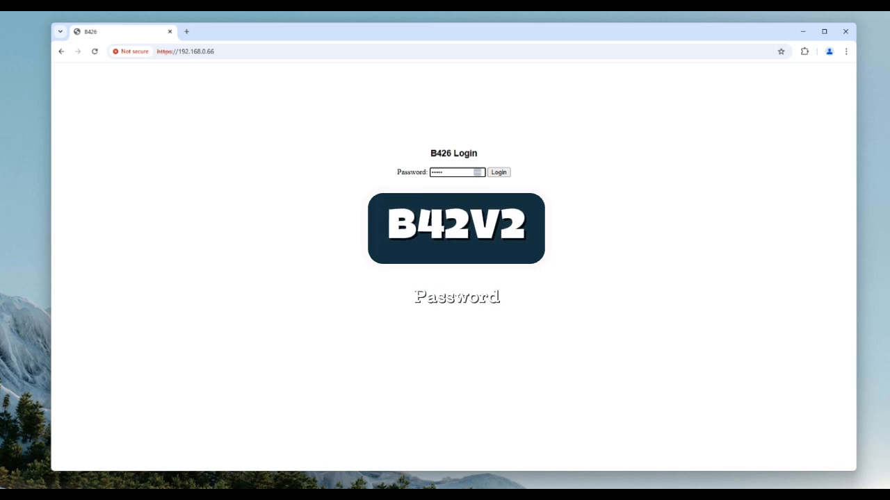
pyautogui.click(499, 173)
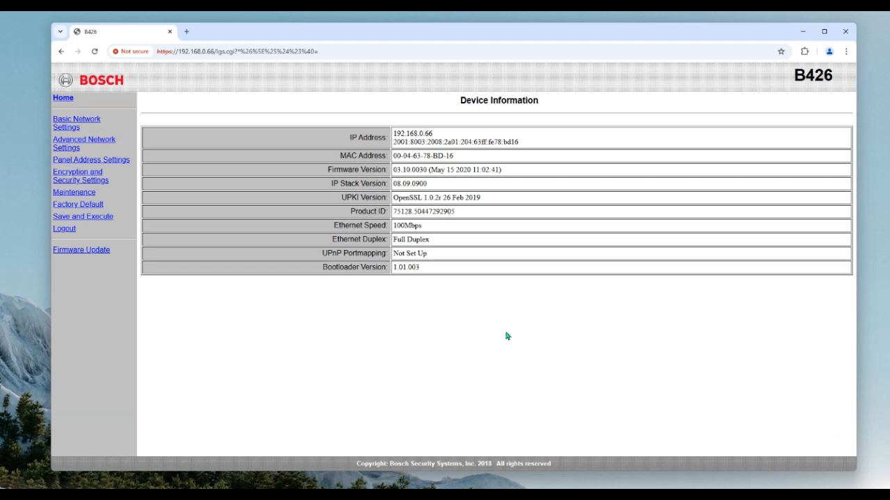
# Keep Firmware Upgrade Enable at Yes in Maintenance, apply it, and request the Firmware Update.
pyautogui.click(84, 197)
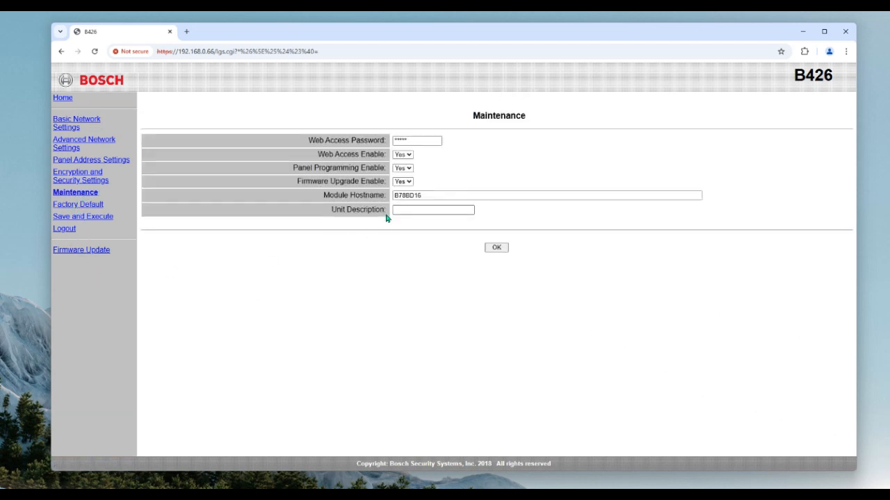
pyautogui.click(406, 182)
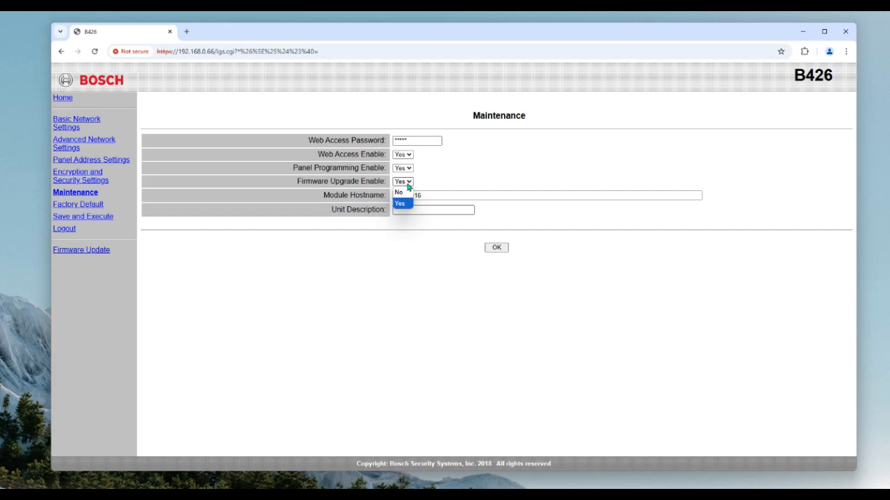
pyautogui.click(407, 204)
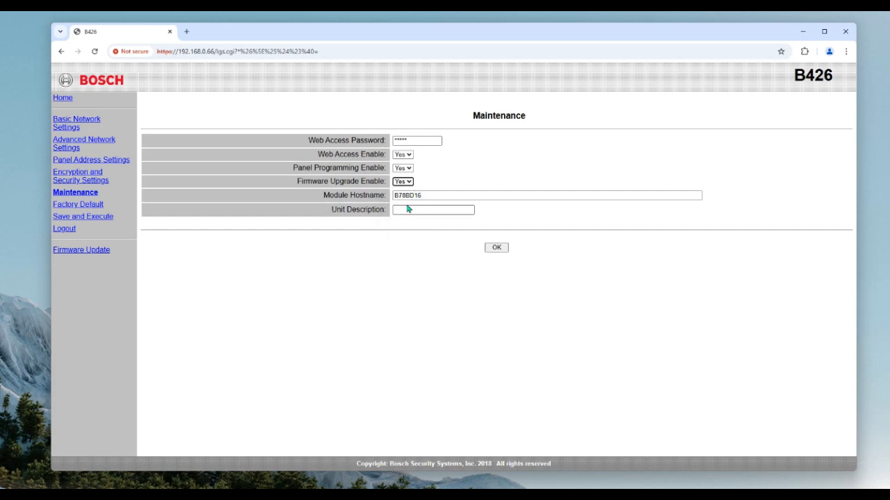
pyautogui.click(495, 248)
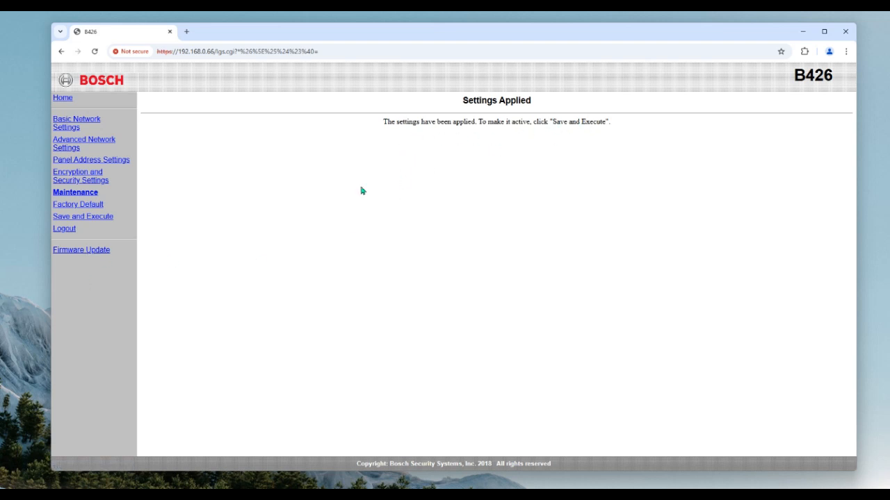
pyautogui.click(62, 251)
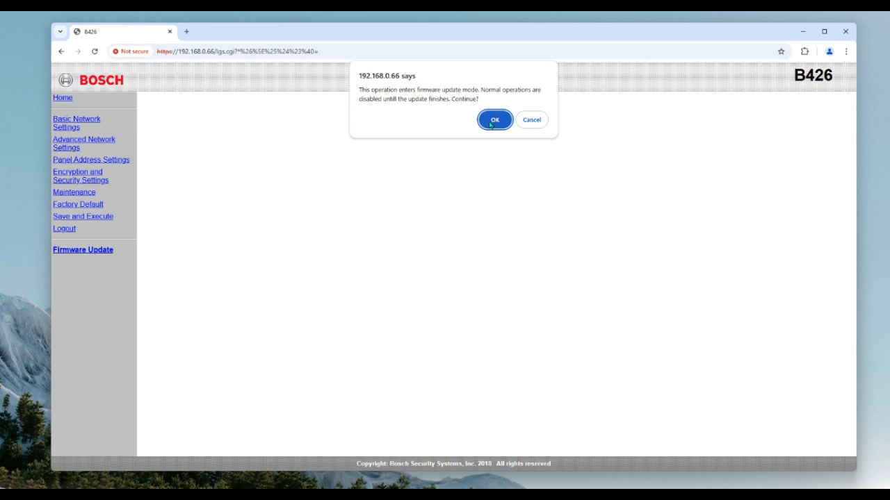
# Confirm entering firmware update mode and continue to the Firmware update page.
pyautogui.click(494, 122)
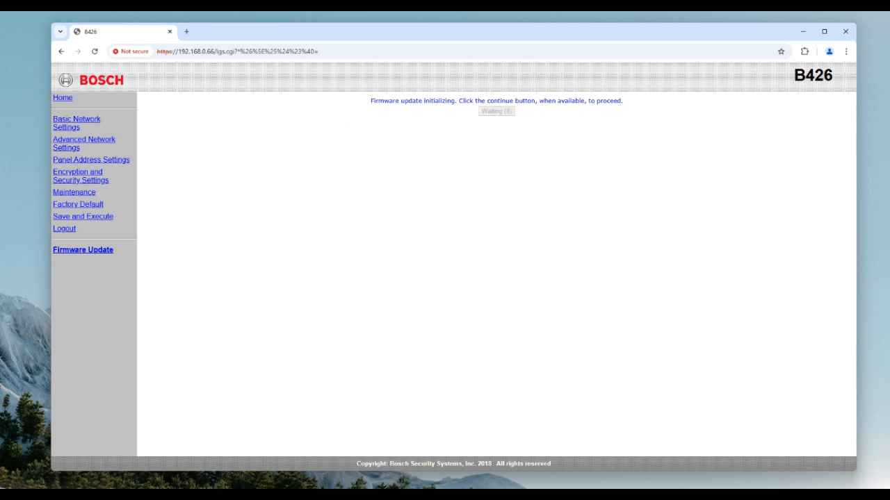
pyautogui.click(506, 113)
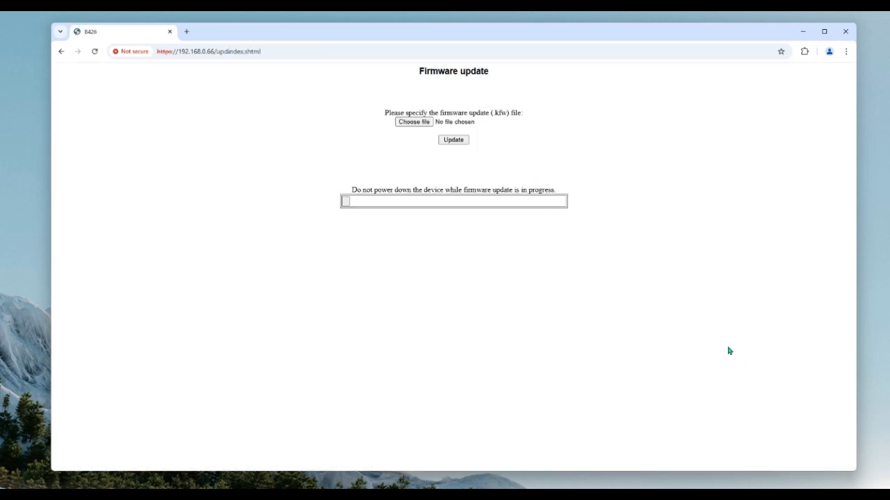
# Select B426M_3.13.208.kfw as the firmware file and start the update upload.
pyautogui.click(412, 125)
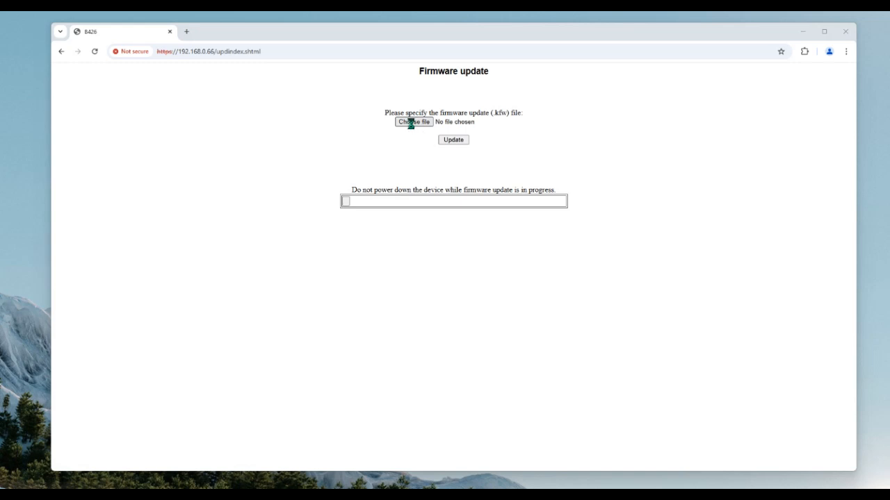
pyautogui.click(411, 125)
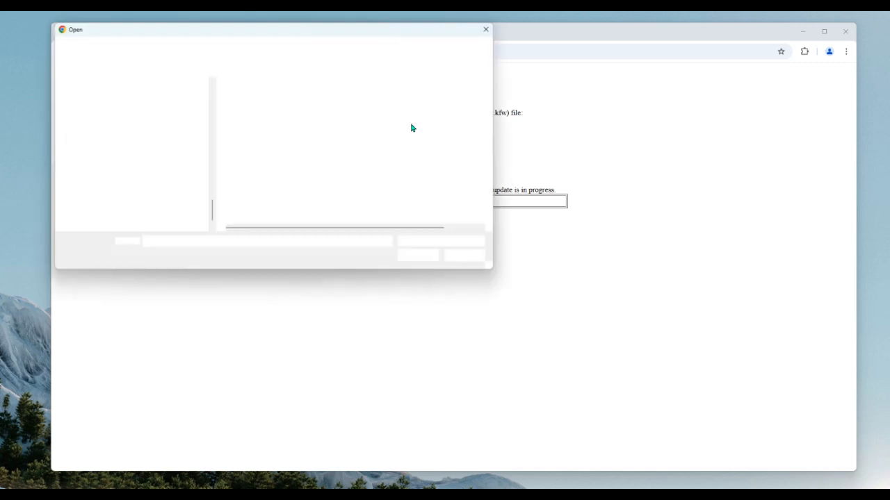
pyautogui.click(282, 99)
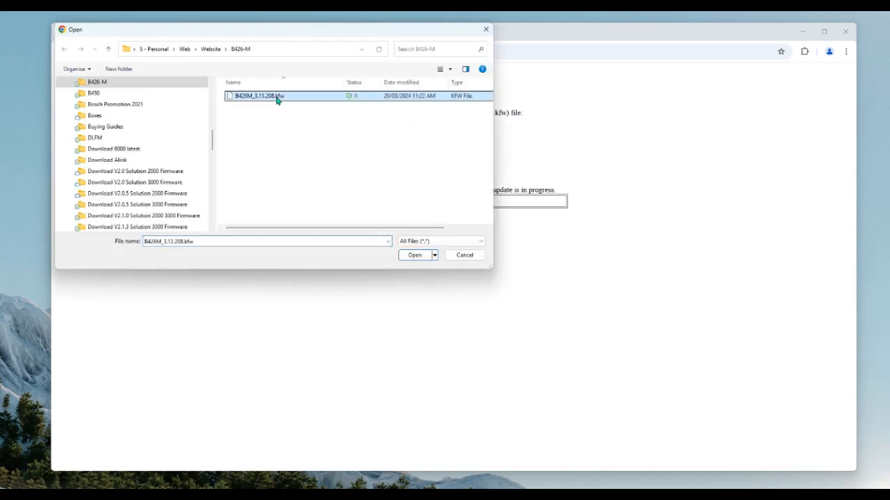
pyautogui.click(415, 256)
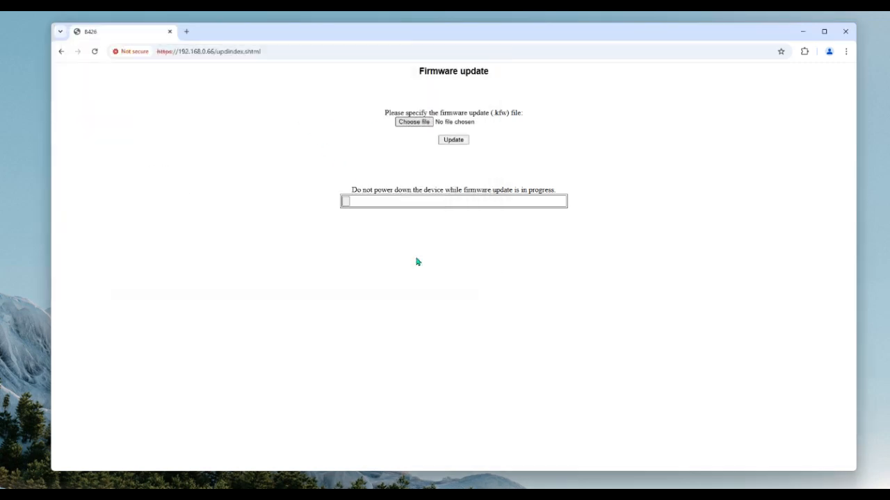
pyautogui.click(452, 141)
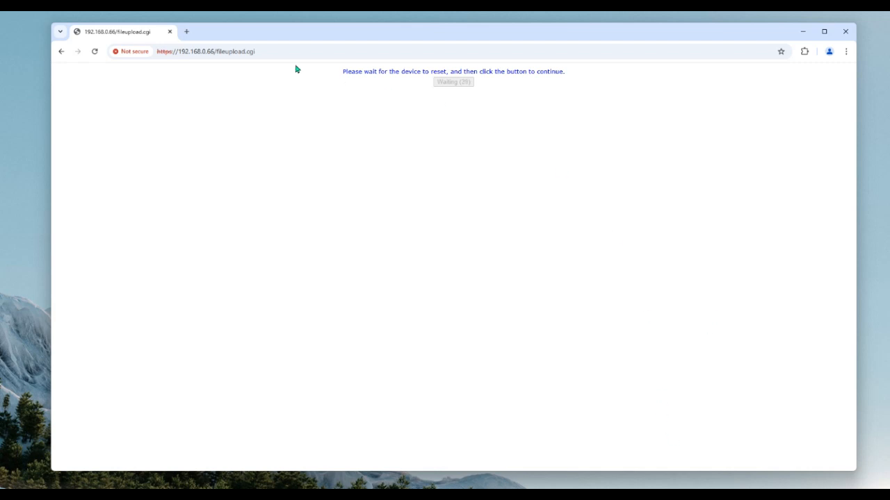
pyautogui.click(95, 52)
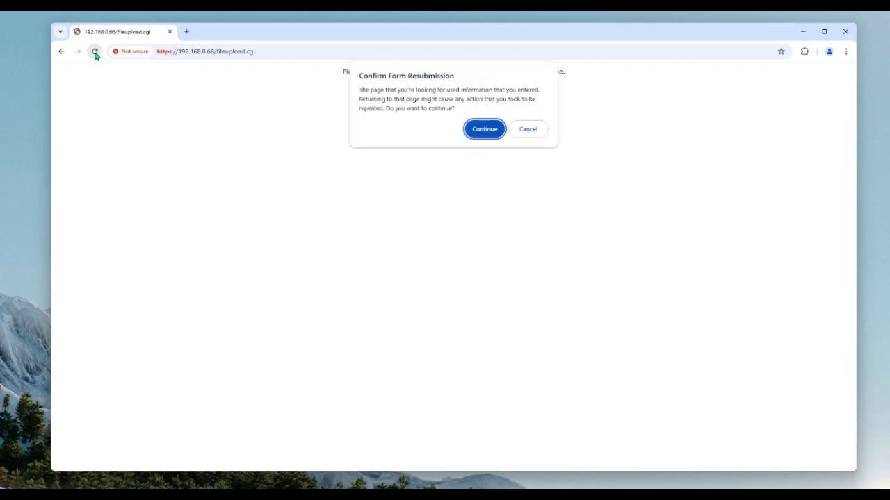
pyautogui.click(523, 131)
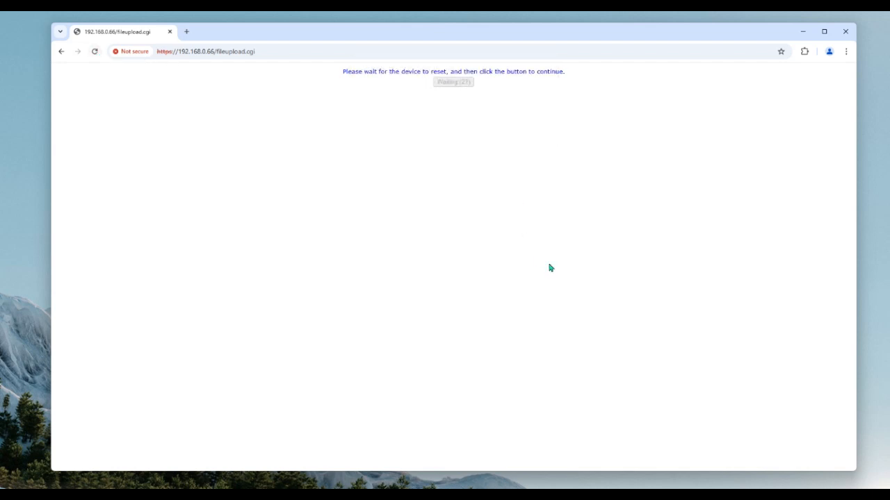